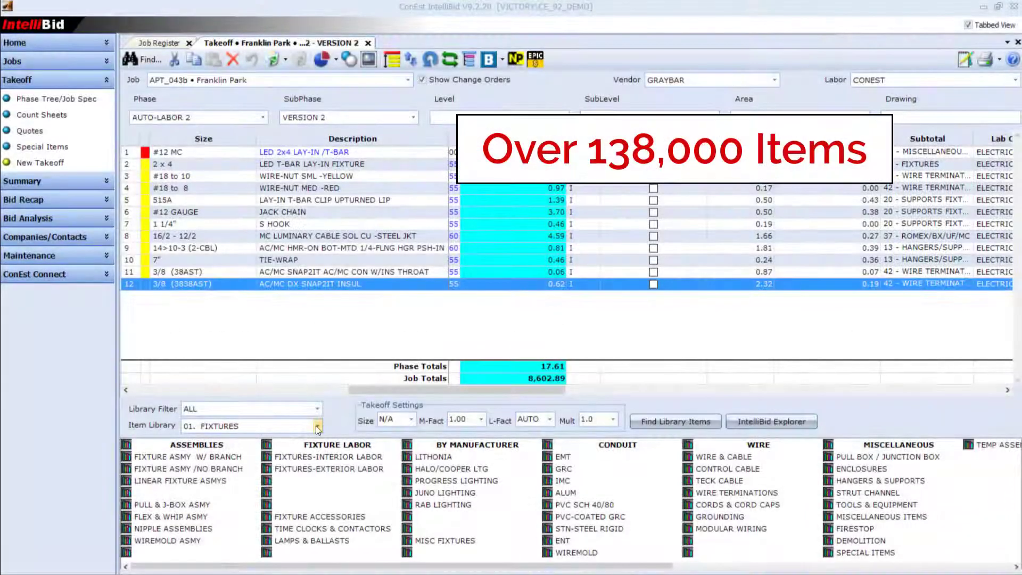
In 01. FIXTURES, drill through FIXTURE ASMY W/ BRANCH and T-BAR / B-JOIST 1/2-EMT to 1x4 LED LAY-IN /T-BAR.
click(318, 426)
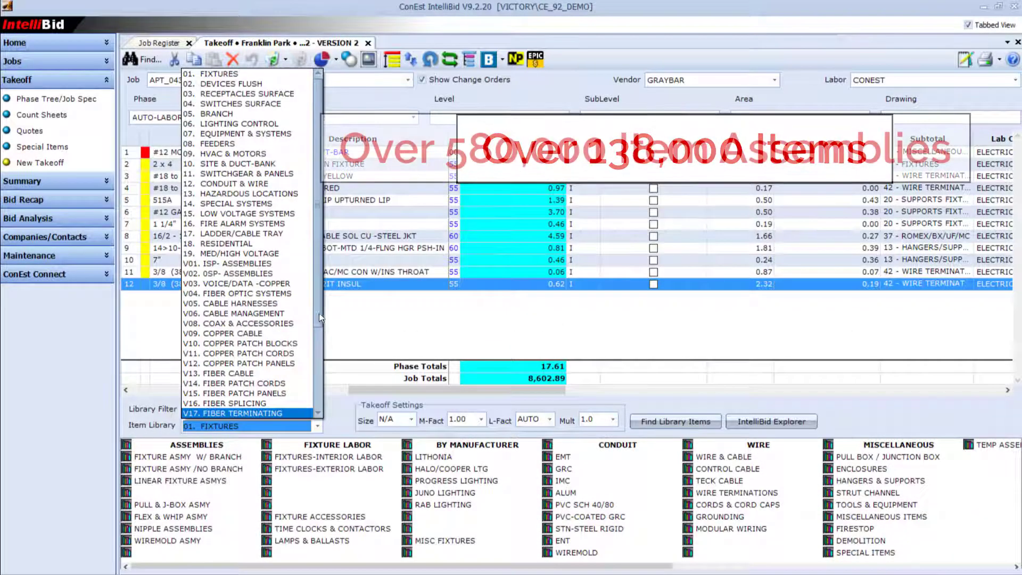
scroll(318, 396, down, 3)
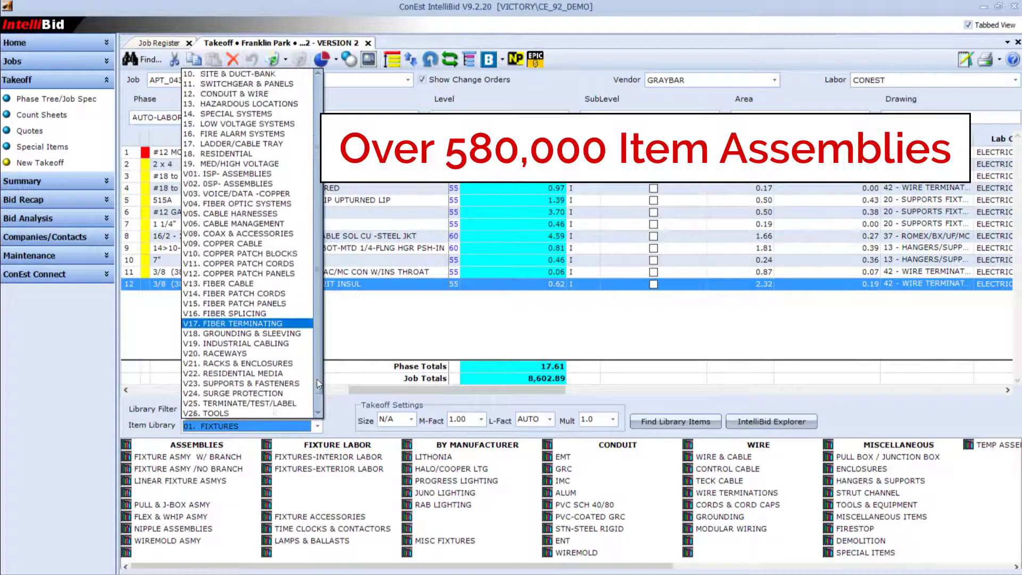
scroll(317, 379, up, 3)
click(198, 461)
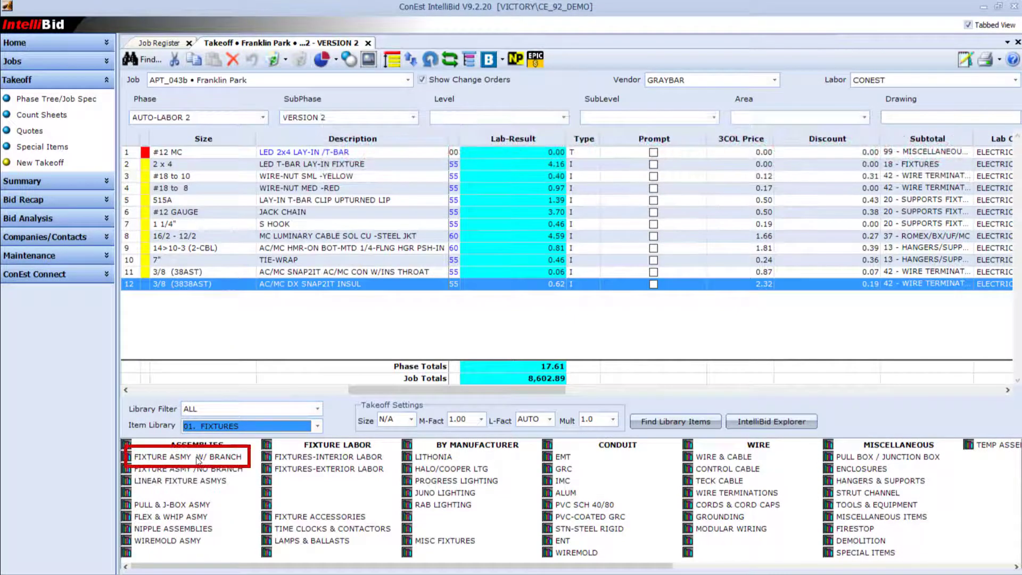
click(198, 461)
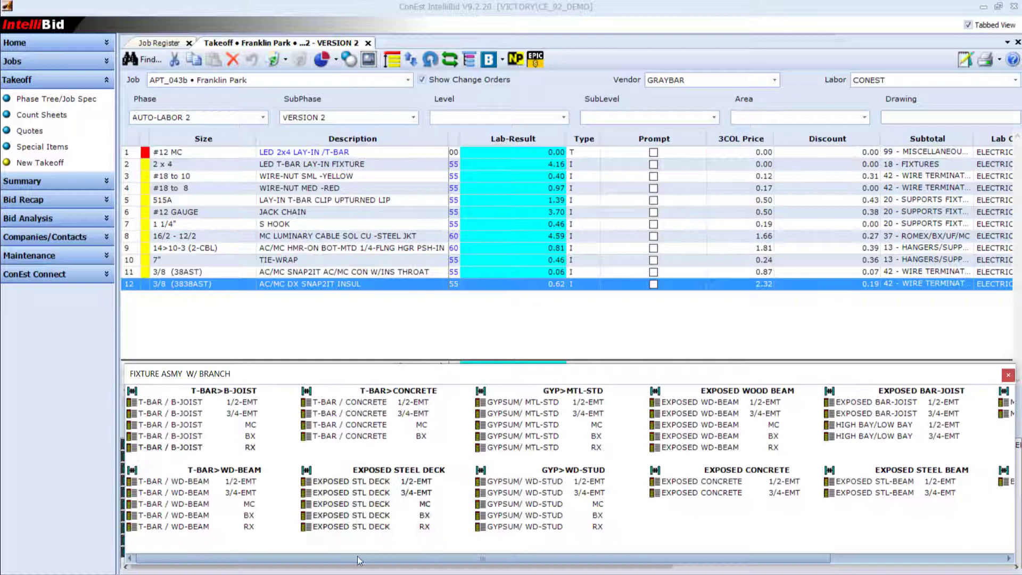
mouse_move(469, 563)
mouse_down()
mouse_move(590, 561)
mouse_move(473, 557)
mouse_up()
double_click(203, 402)
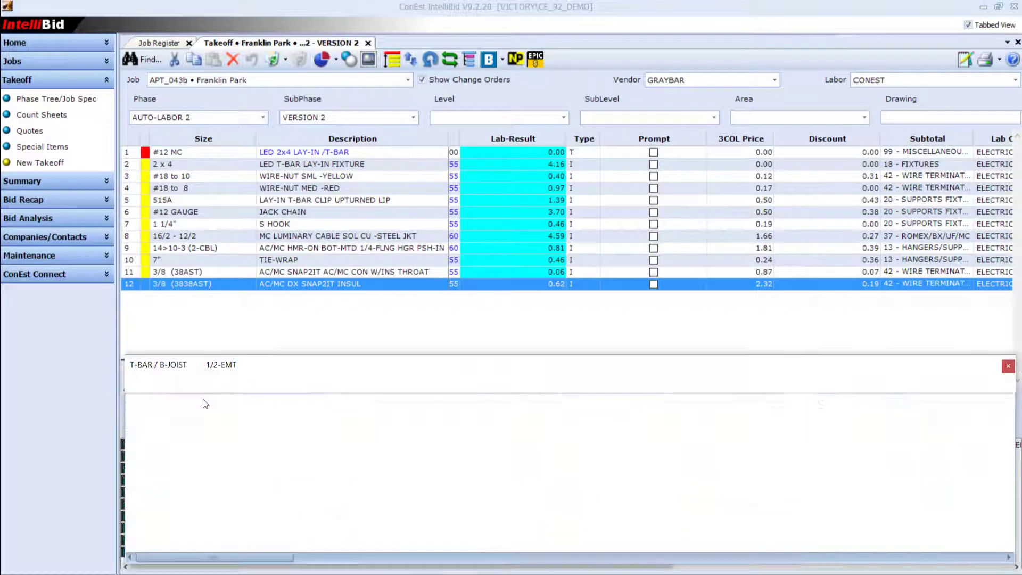
drag(227, 554, 889, 557)
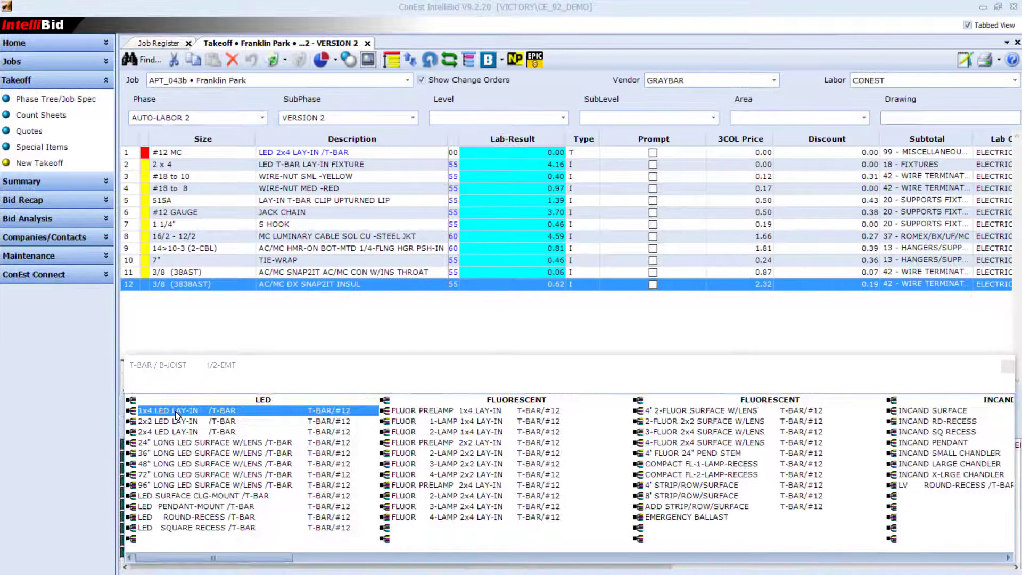
double_click(174, 411)
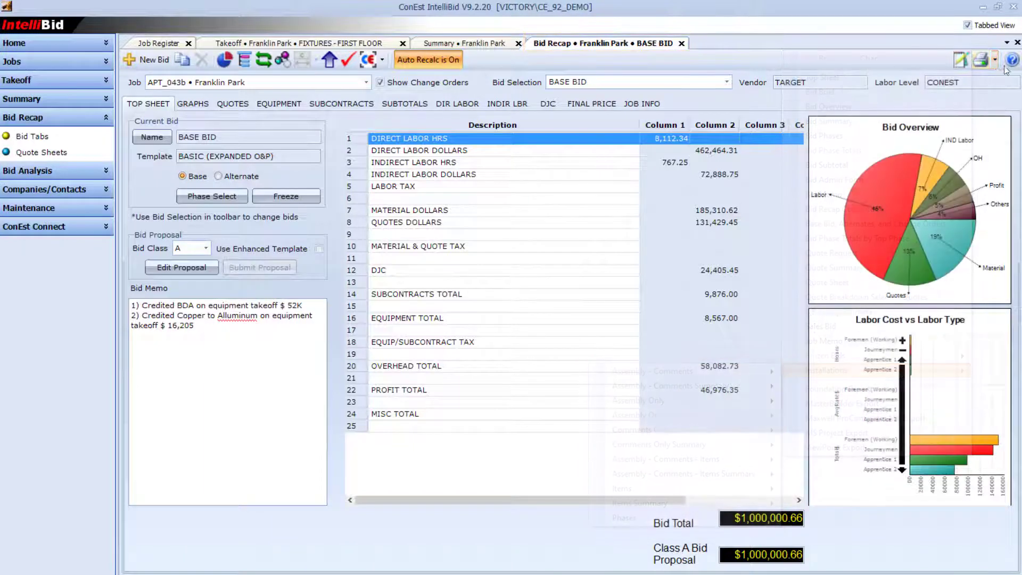
Generate the quantity-description-unit price Installations report with rollups grouped by phase, and page forward.
click(995, 61)
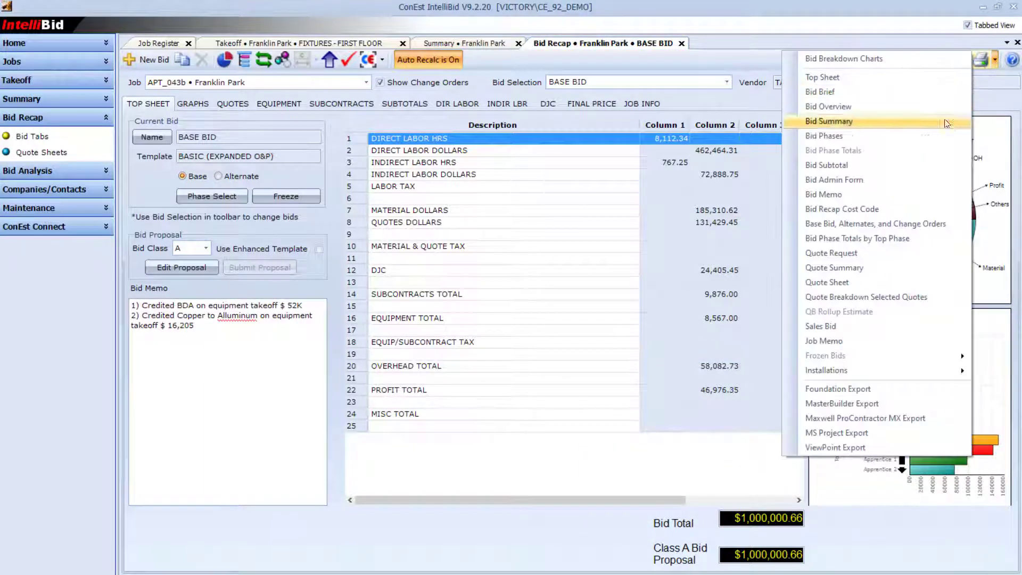
mouse_move(899, 371)
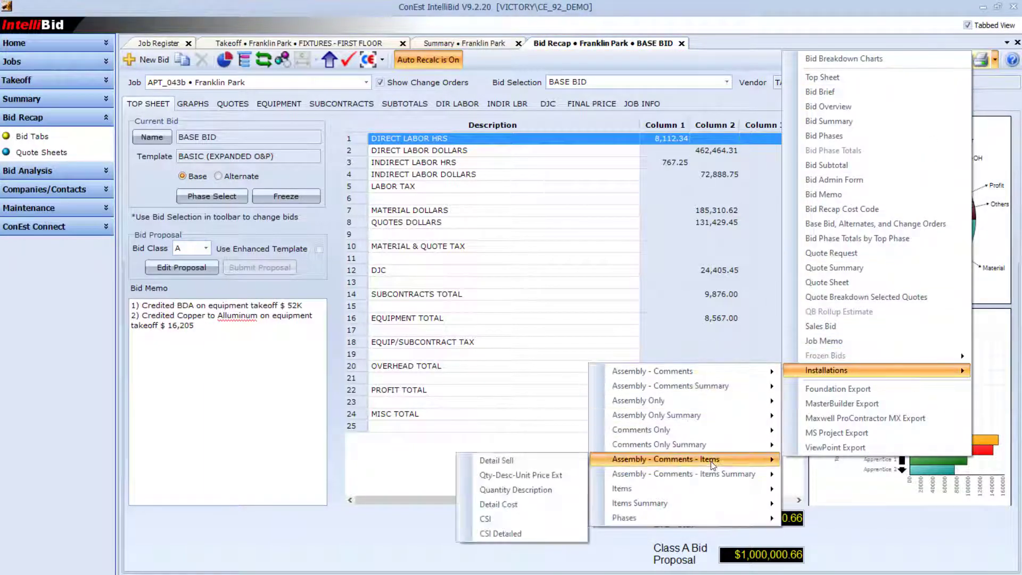
click(517, 475)
click(490, 334)
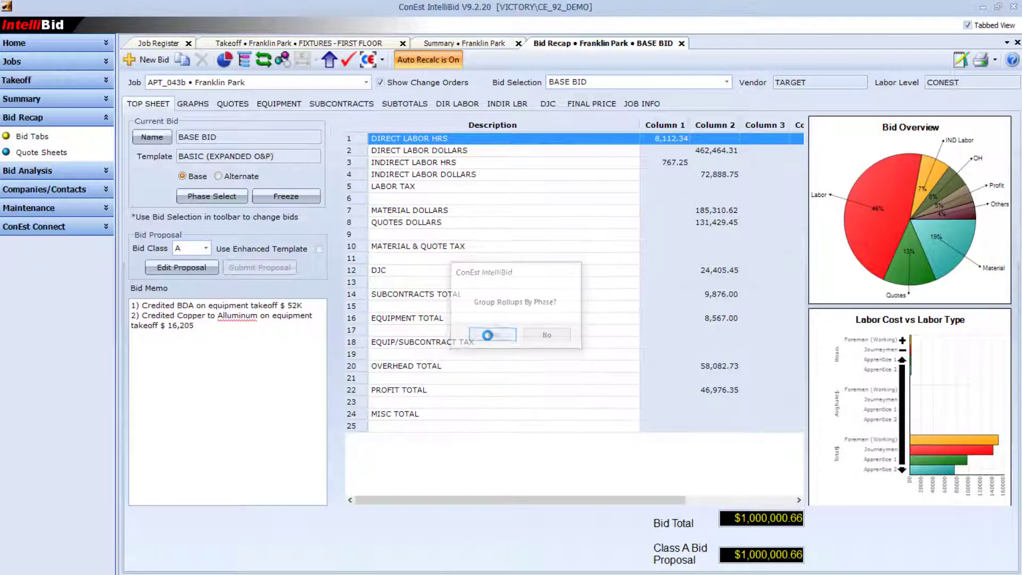
click(475, 356)
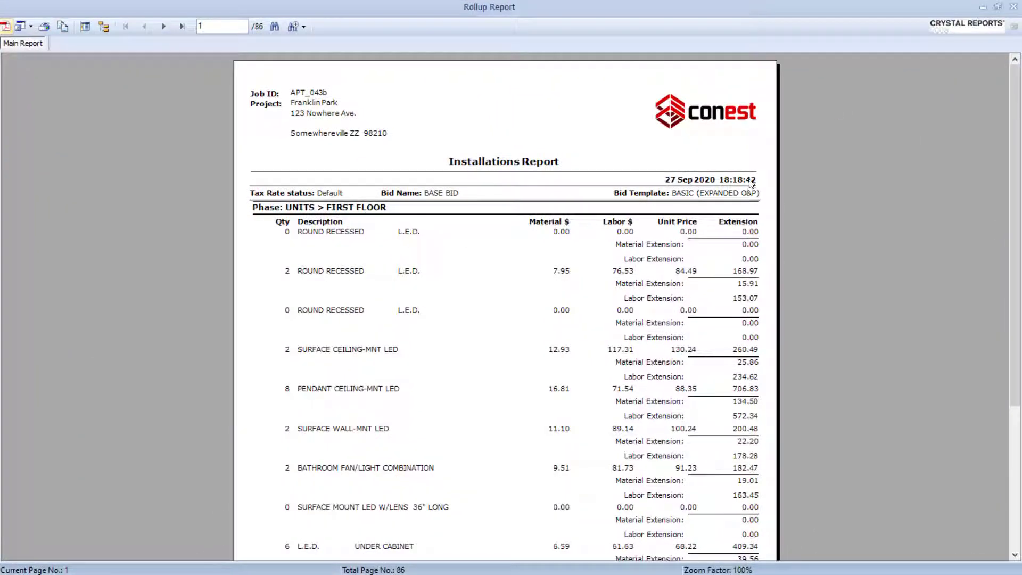
click(163, 27)
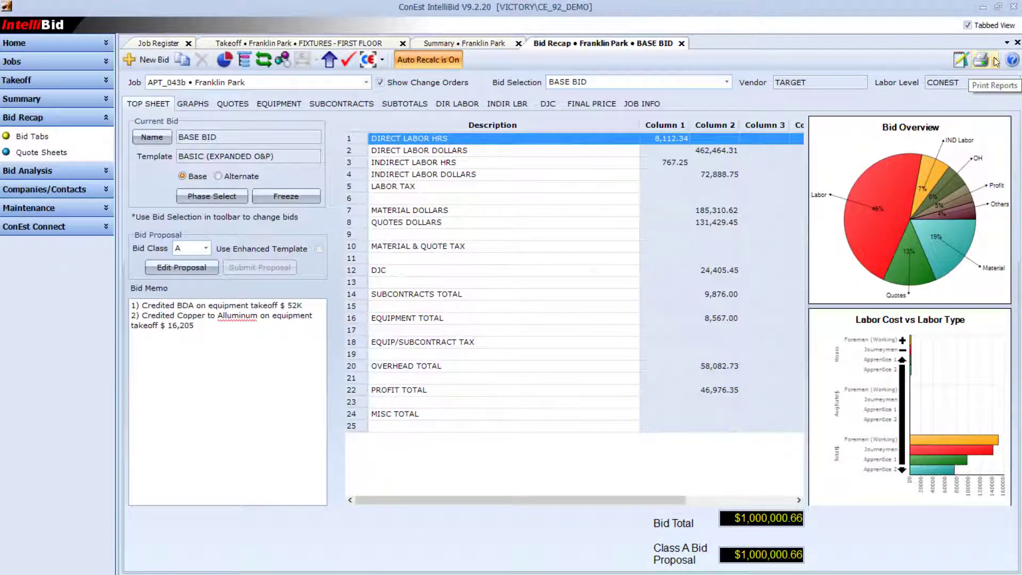
Generate the itemised Installations report by item number, grouped by phase, and show its export formats.
click(993, 61)
mouse_move(879, 370)
mouse_move(654, 499)
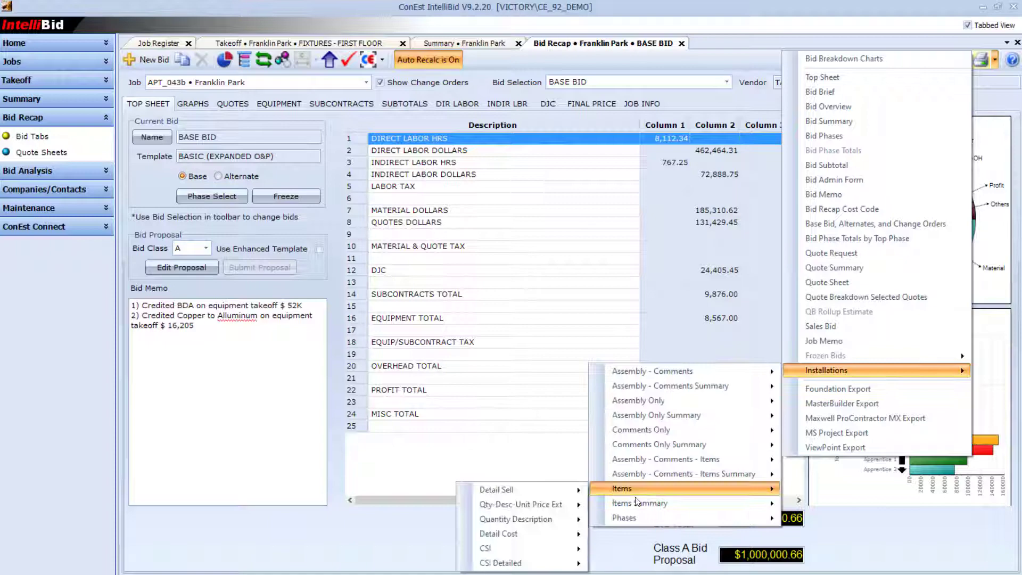
mouse_move(511, 491)
click(381, 490)
click(486, 335)
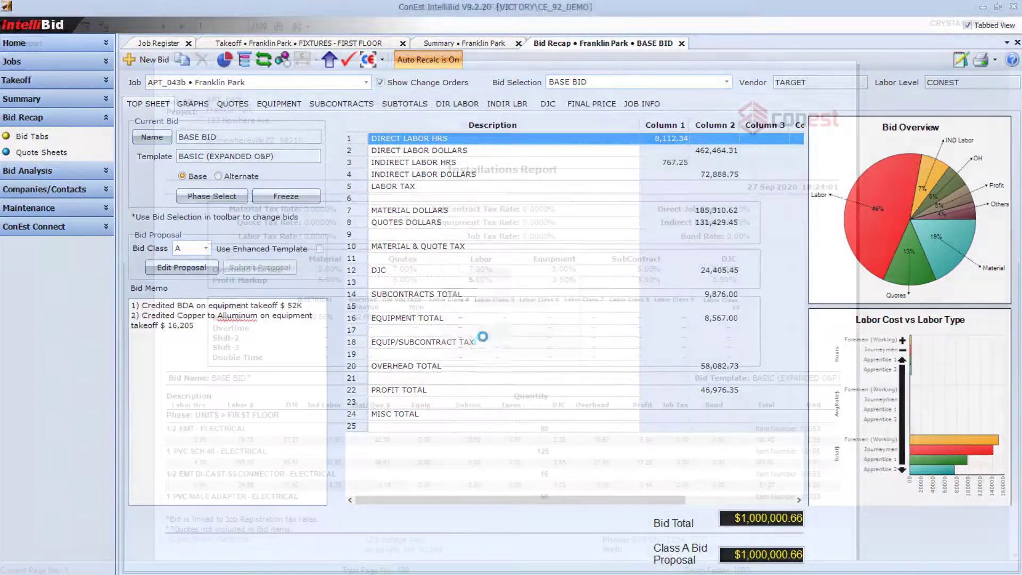
click(164, 26)
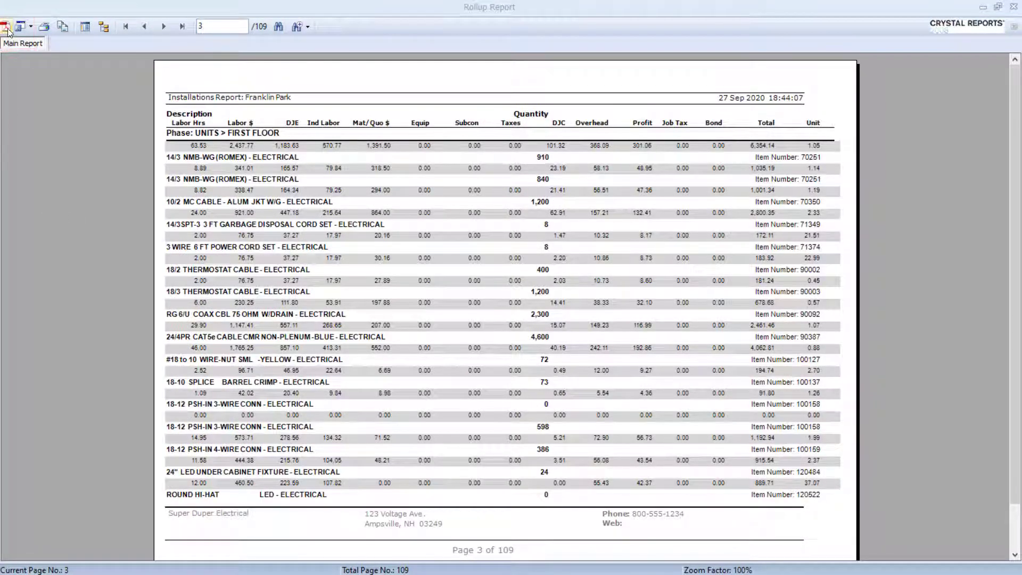
click(31, 28)
click(31, 28)
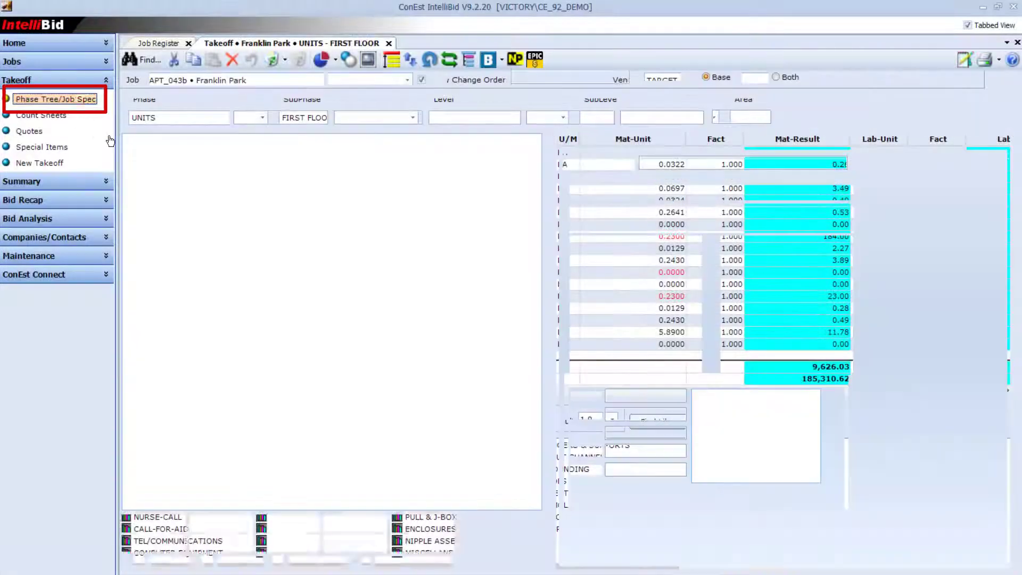
Add a new level named KITCHEN under the FIRST FLOOR subphase.
click(200, 166)
right_click(200, 166)
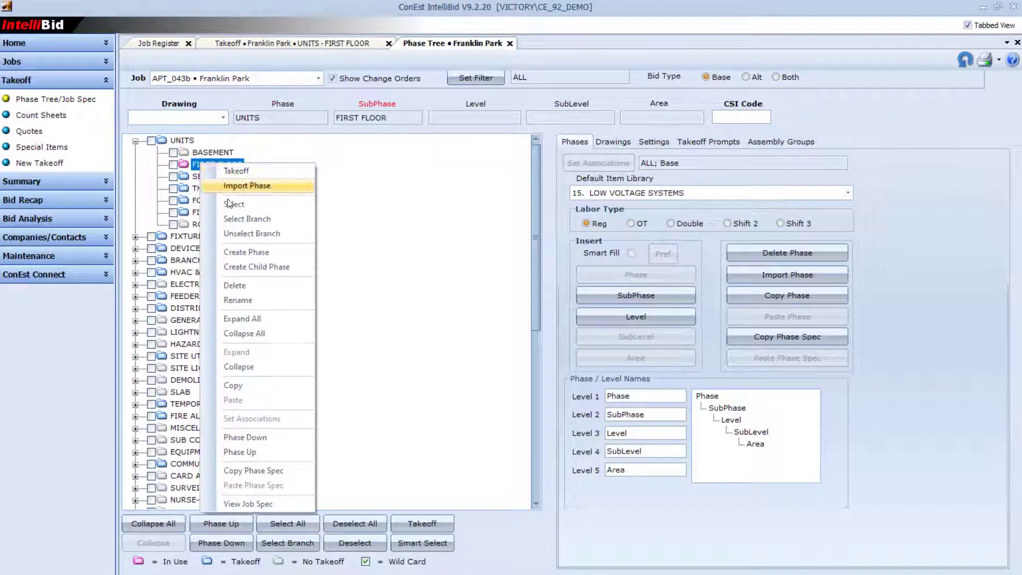
click(241, 271)
text(KITC)
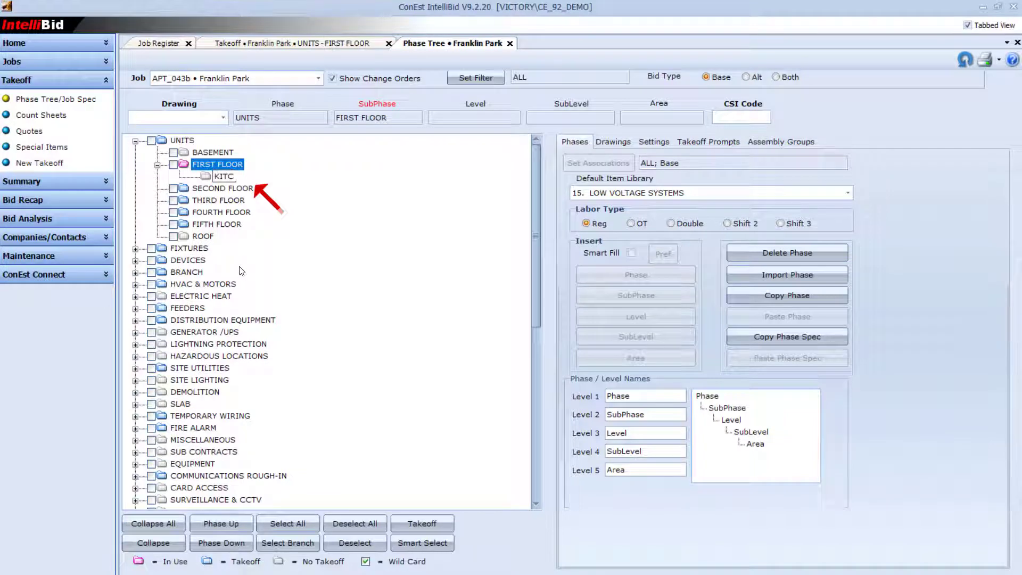
text(HE)
key(BackSpace)
text(HEN)
key(Return)
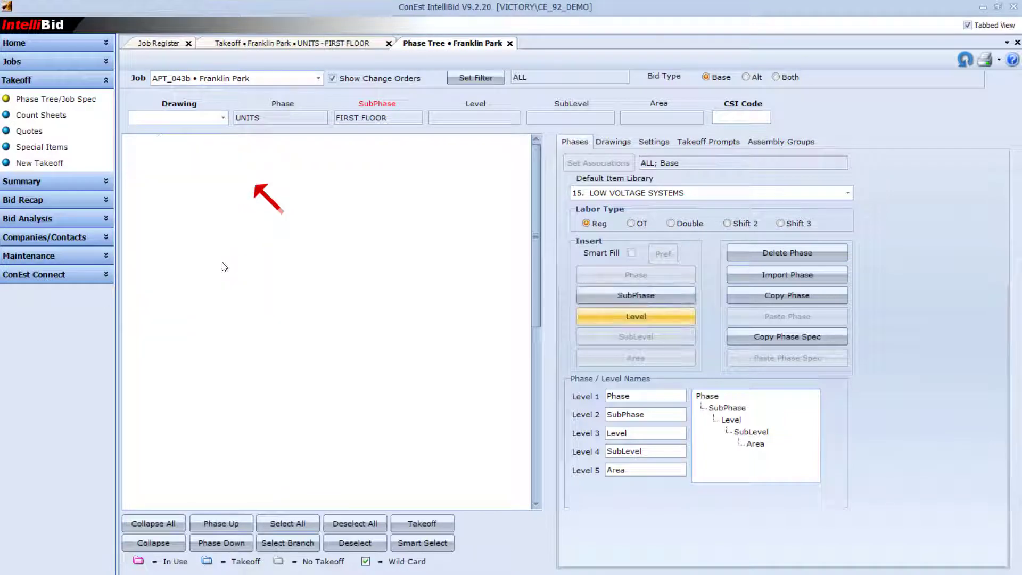
Switch the takeoff to the KITCHEN level and pick the 1/2 EMT 90-ELBOW item.
click(317, 44)
click(442, 117)
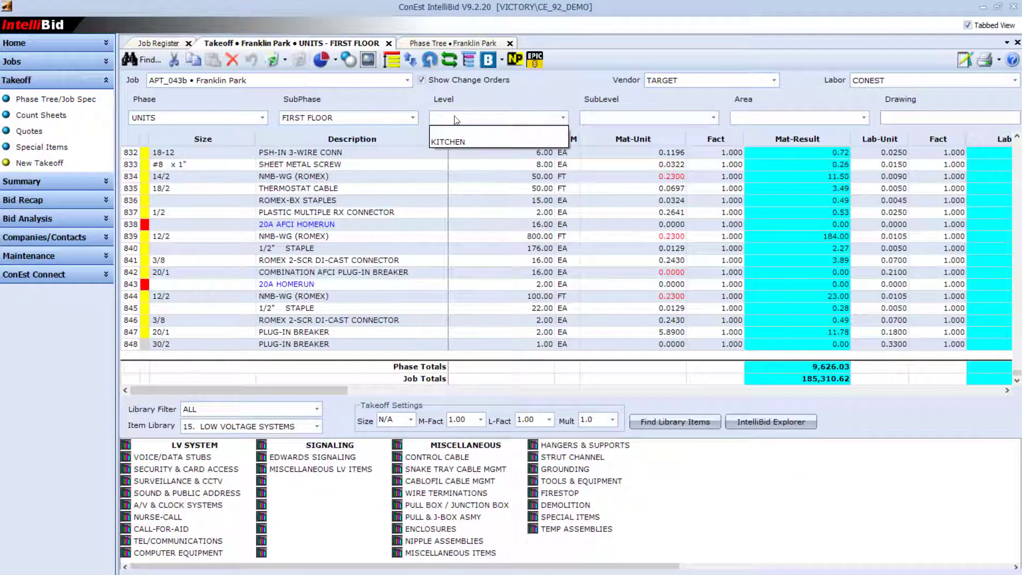
click(448, 131)
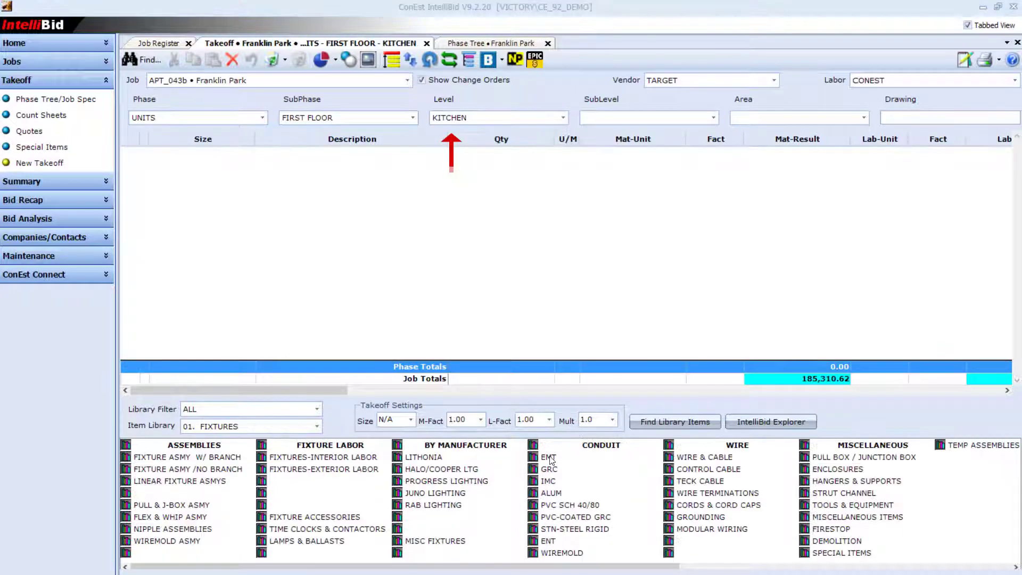
click(549, 458)
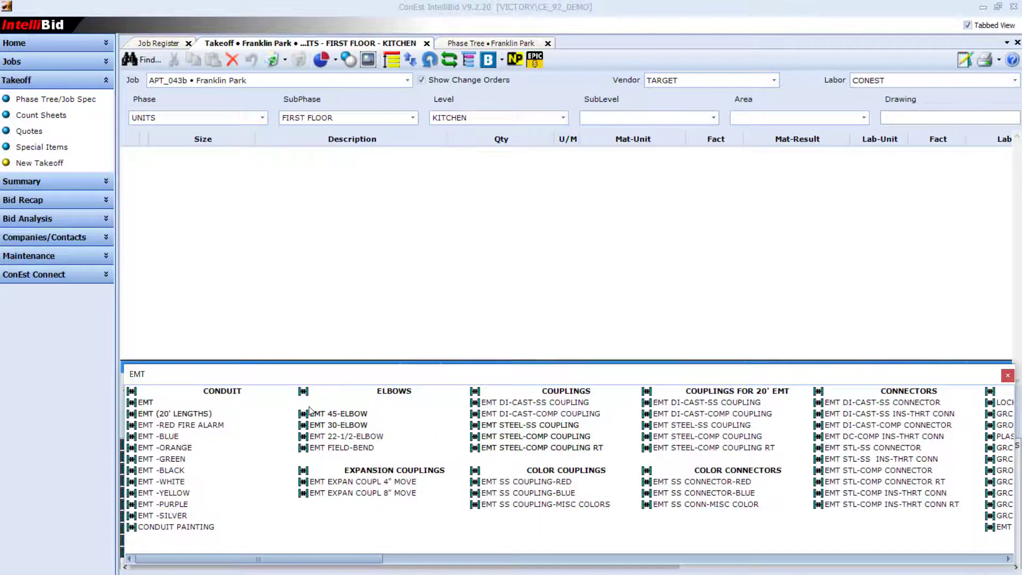
click(310, 405)
double_click(159, 400)
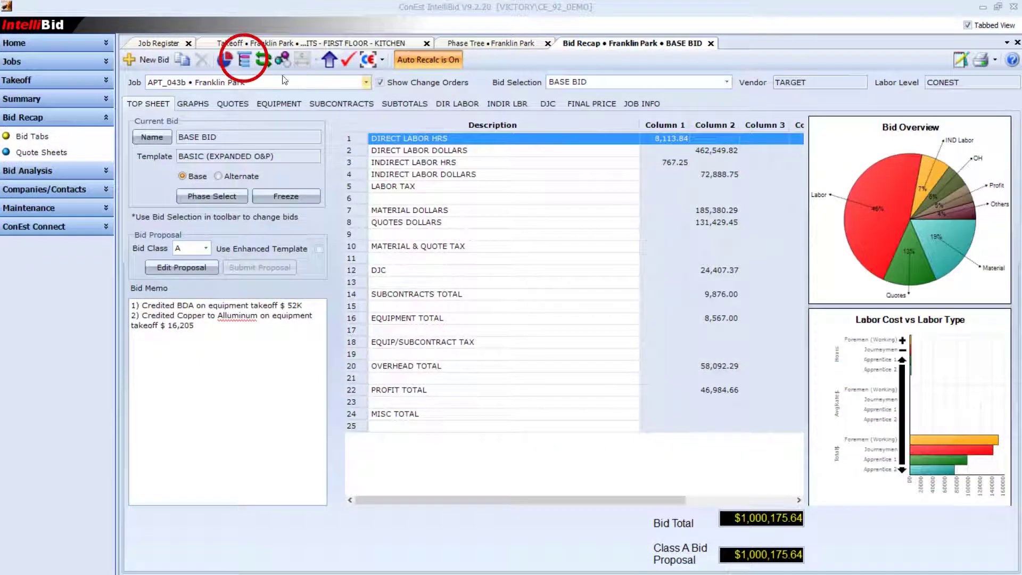
Set the phase breakdown to combine by level, bid values in total dollars, labor in hours.
click(245, 63)
click(245, 61)
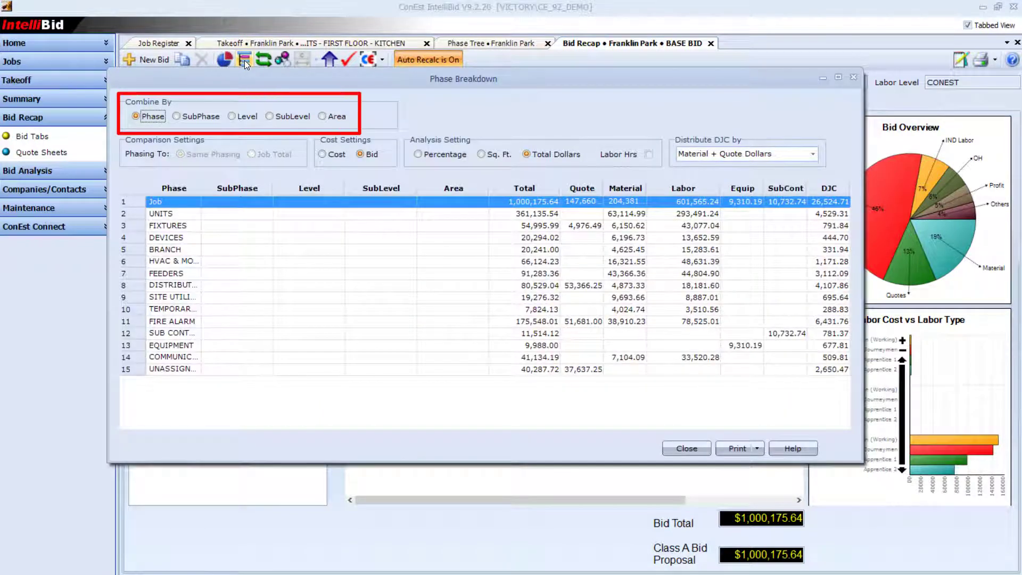
click(193, 116)
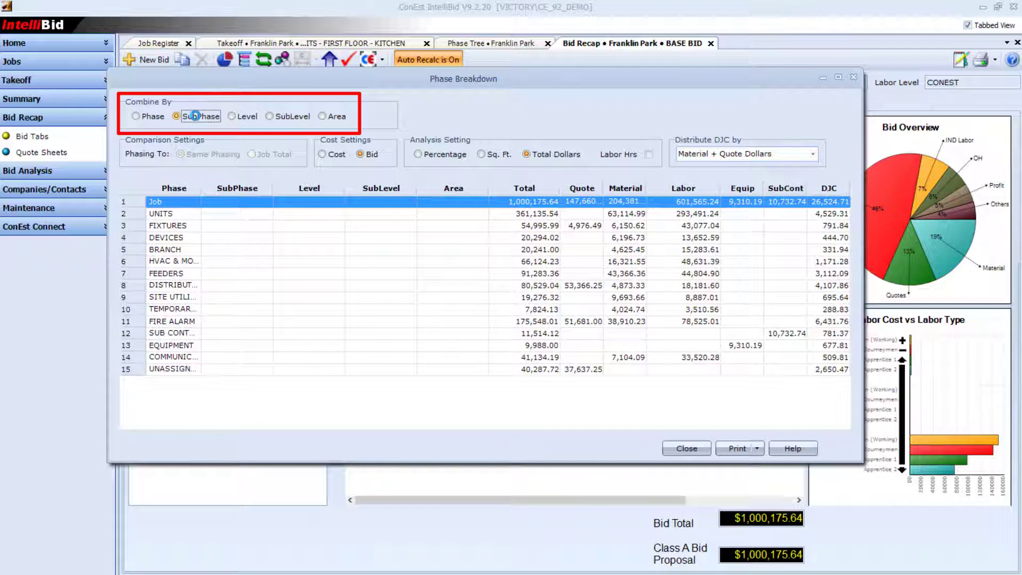
click(237, 116)
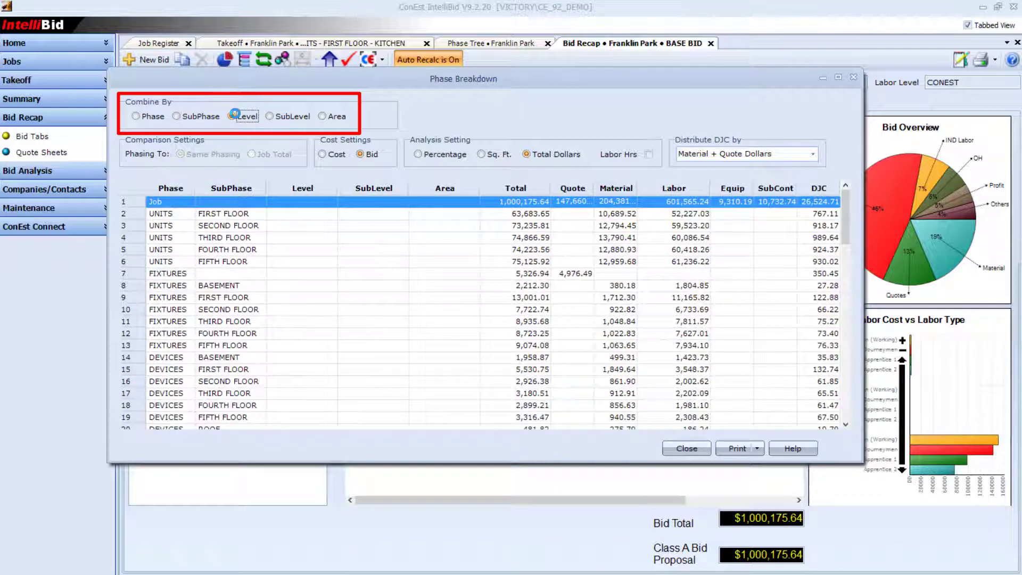
click(330, 154)
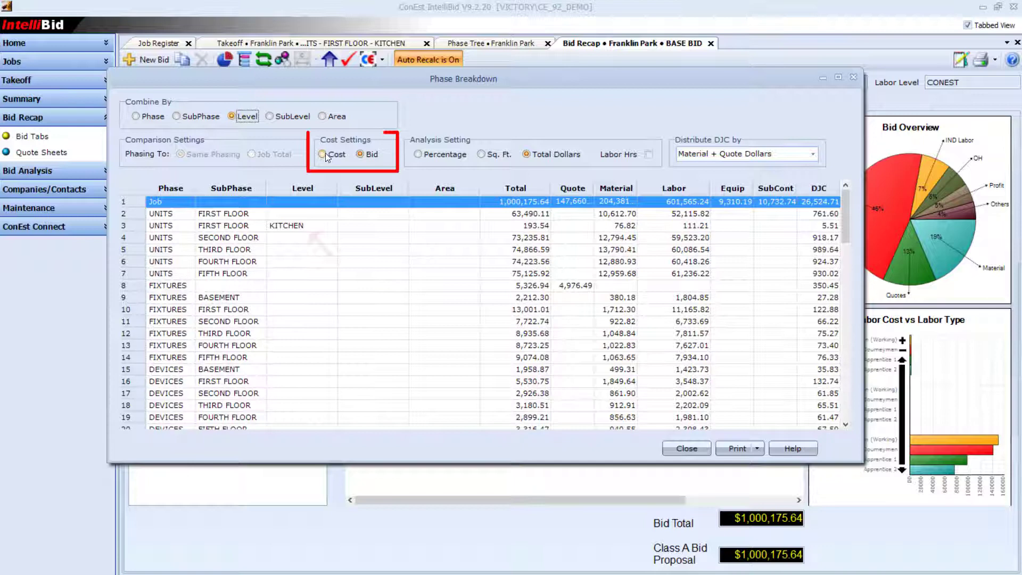
click(361, 155)
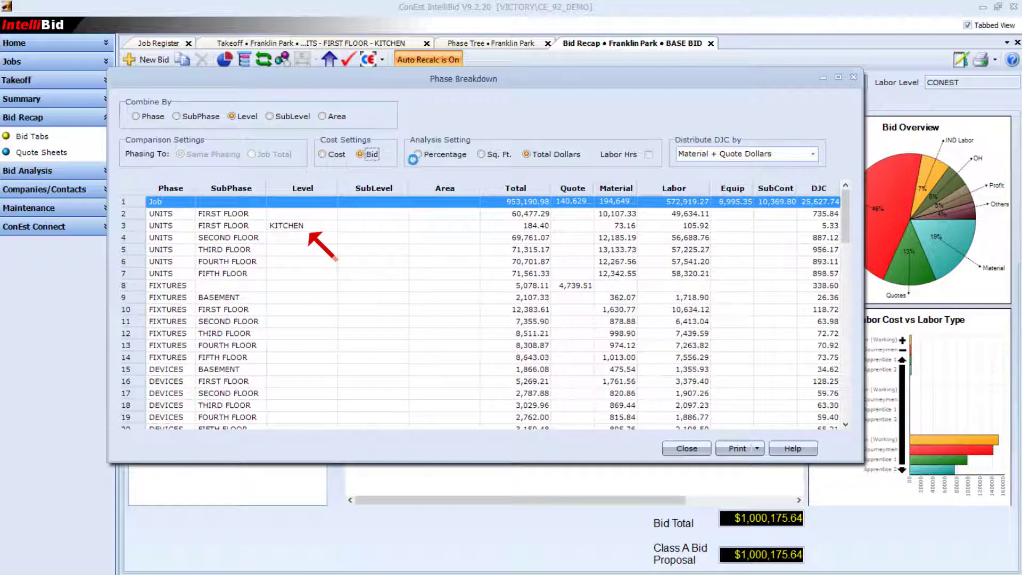
click(461, 155)
click(481, 154)
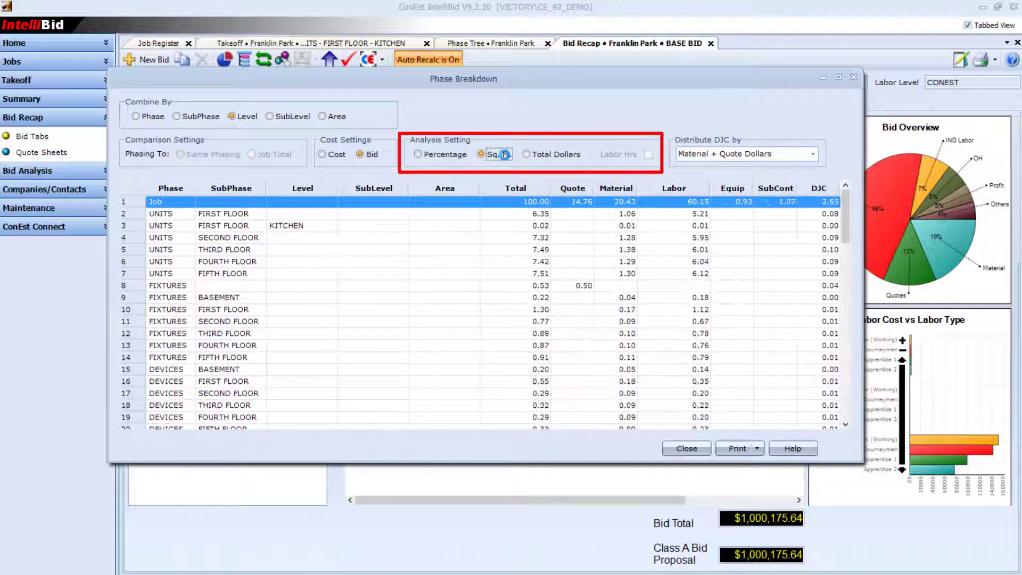
click(529, 154)
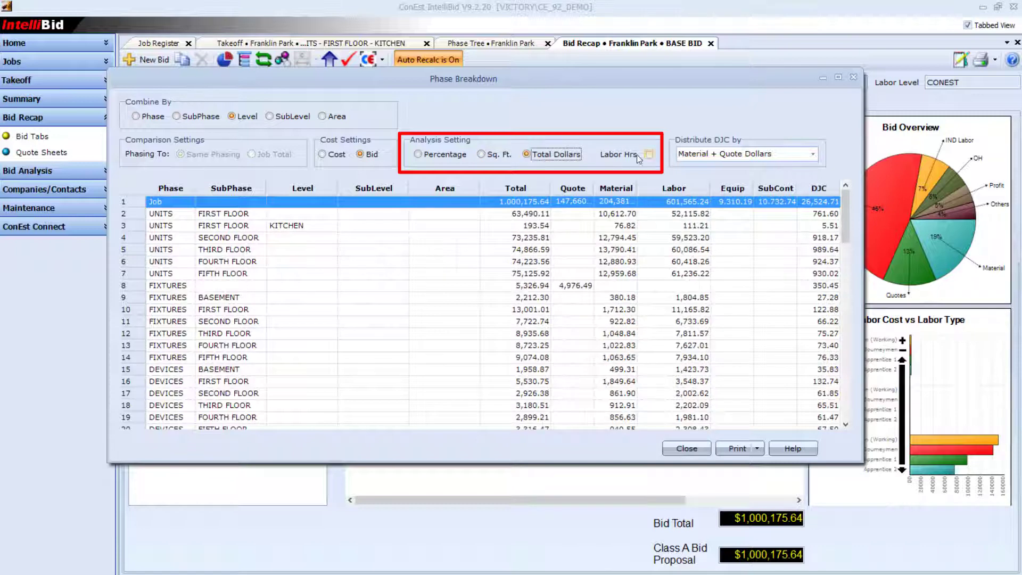
click(633, 155)
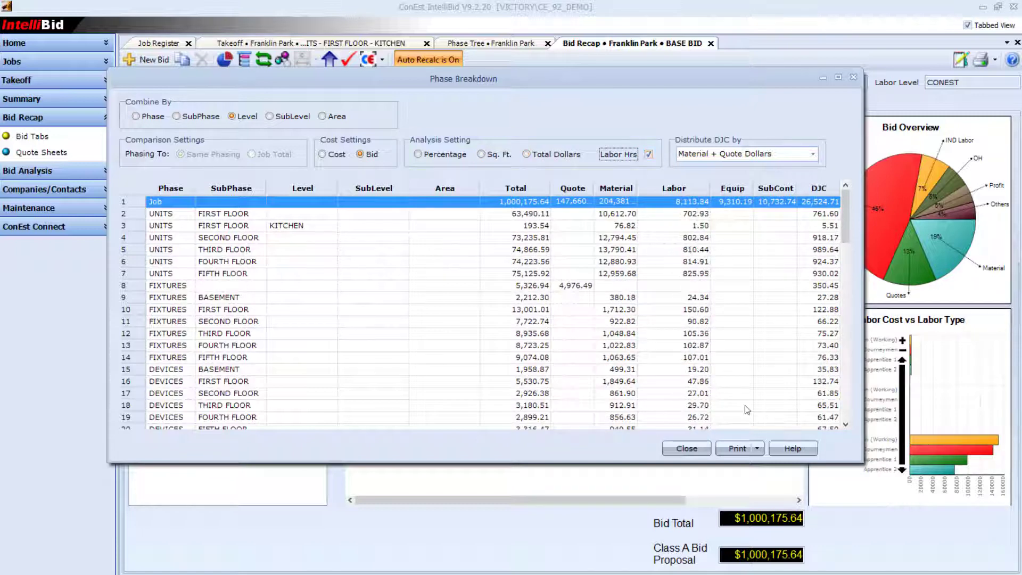
Print the Phase Breakdown (Complete) report and list its export formats.
click(757, 448)
click(791, 464)
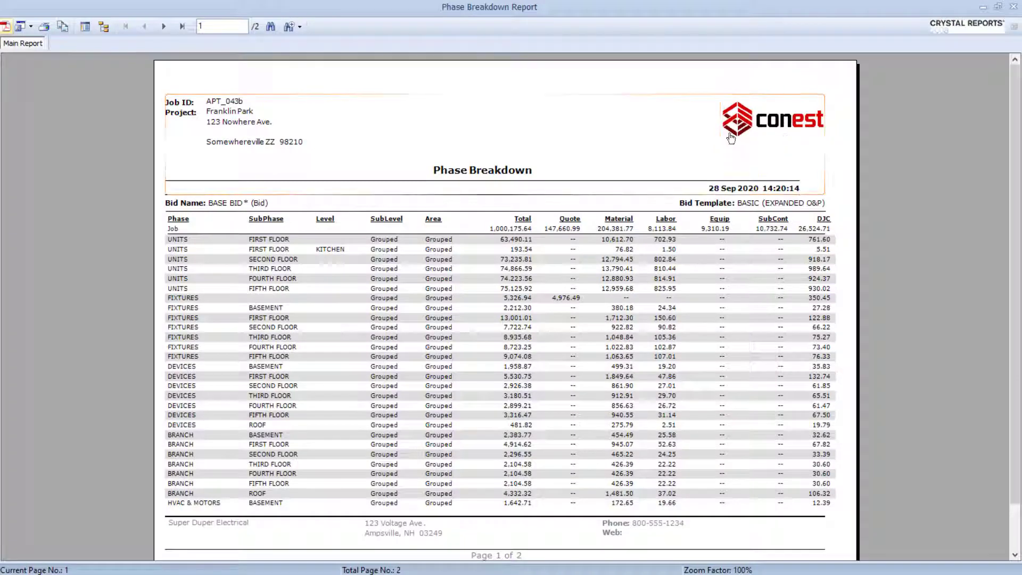
click(31, 26)
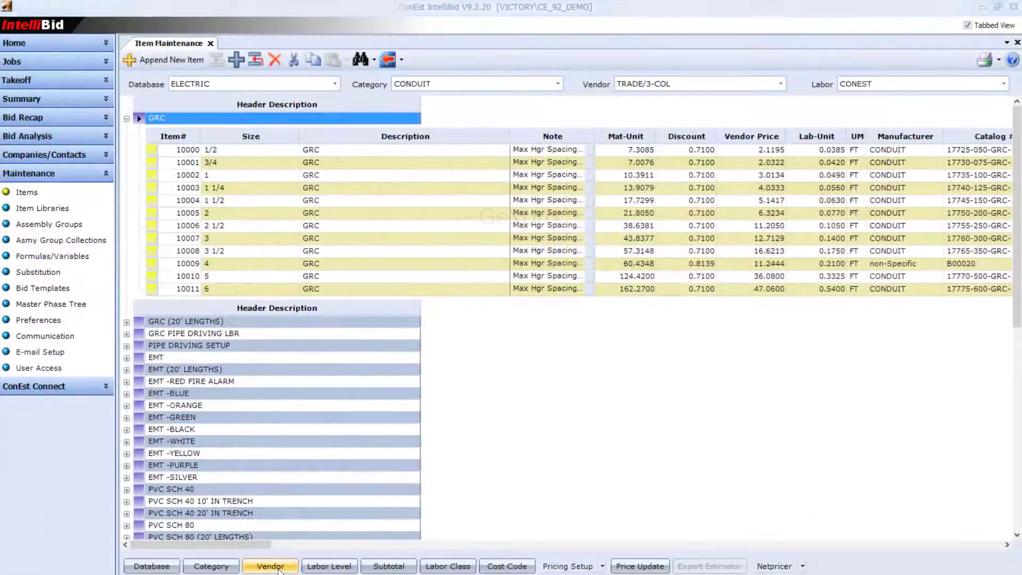
Enter the NetPricer password and customer ID for the GRAYBAR vendor.
click(270, 566)
click(322, 184)
text(**)
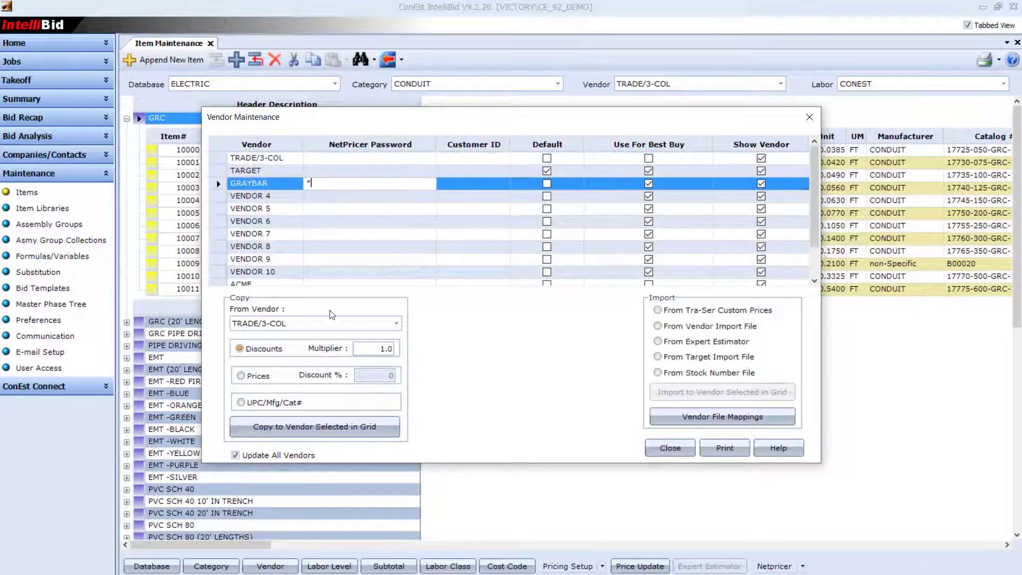
text(***)
key(Tab)
text(myuse)
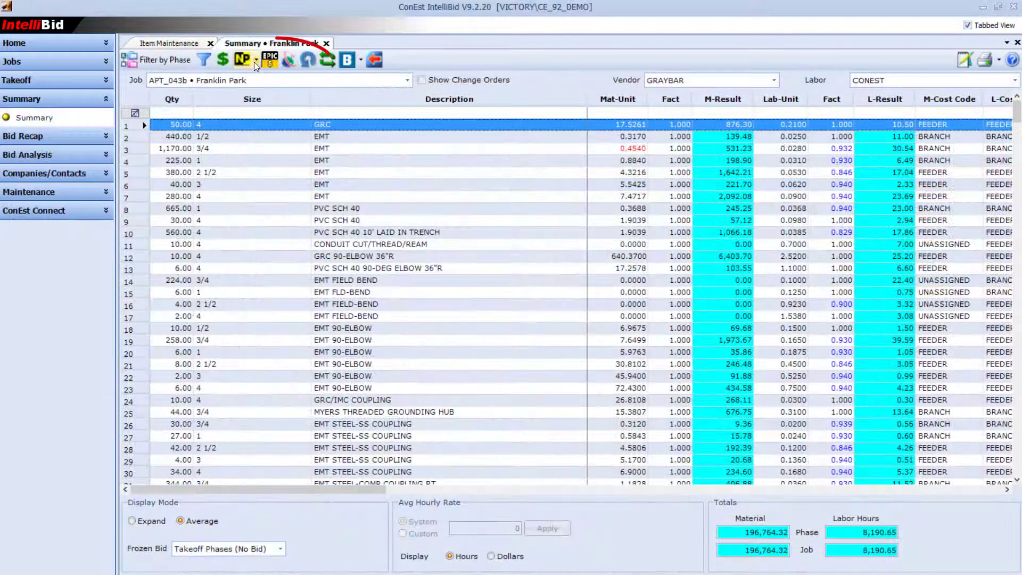
Run the NetPricer price update on the job and view the update report's next page.
click(257, 60)
click(264, 86)
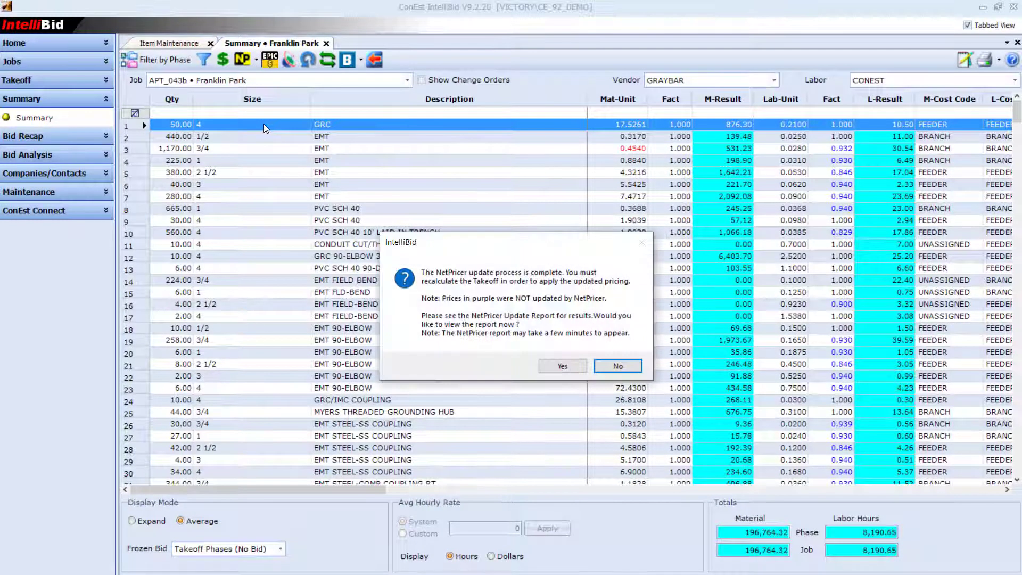
click(562, 367)
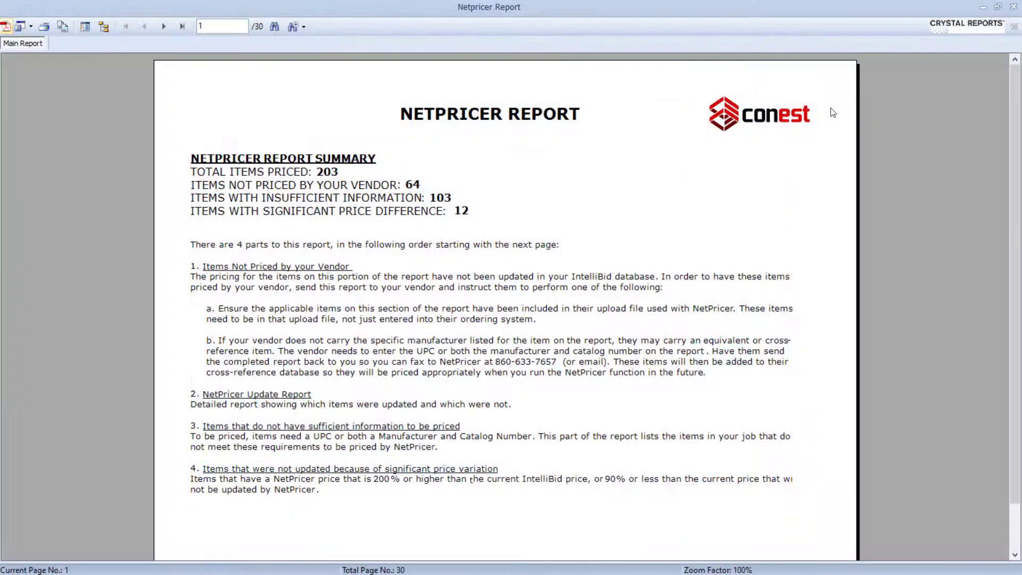
click(165, 28)
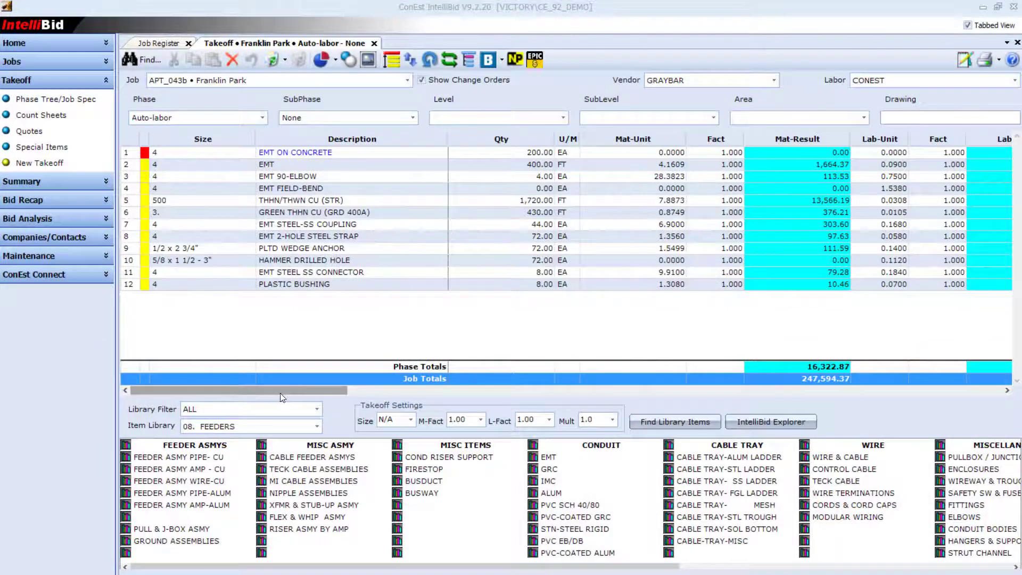
Adjust the Auto-labor takeoff view to review the 113.55-hour labor total.
drag(280, 393, 346, 394)
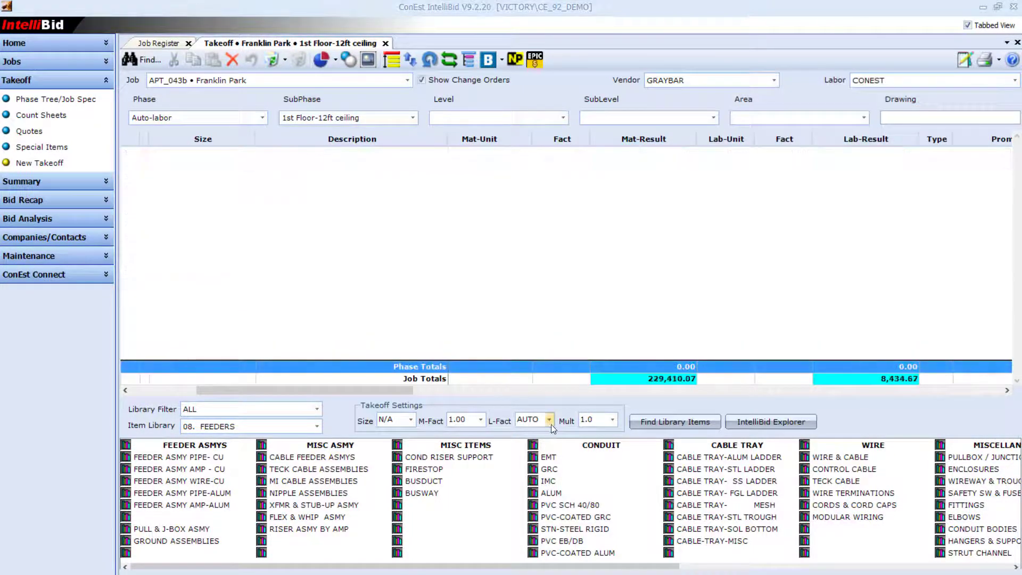
Set the conduit mounting height to 12 for the 4-inch EMT on concrete.
click(549, 419)
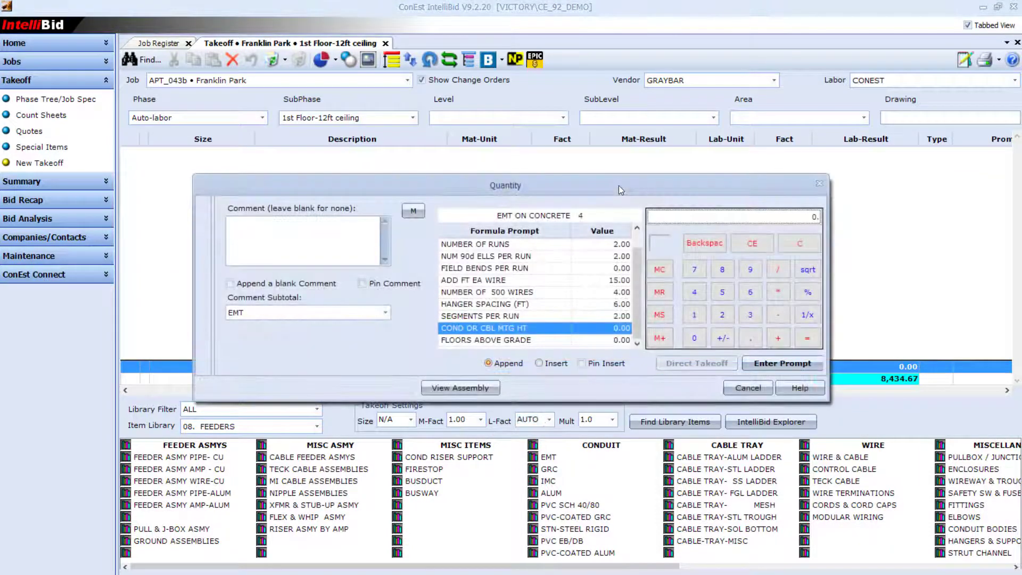
text(12.)
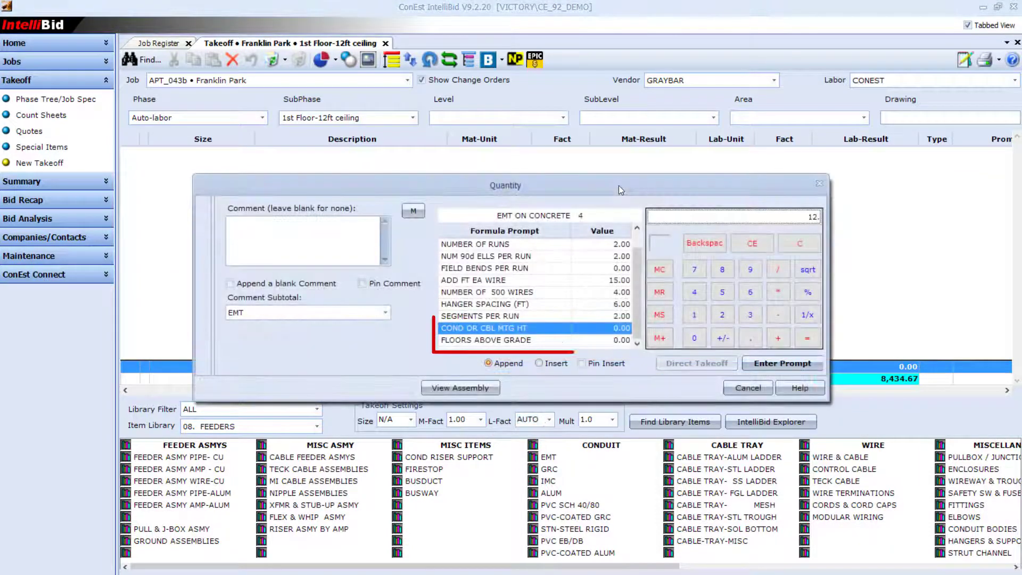
key(Return)
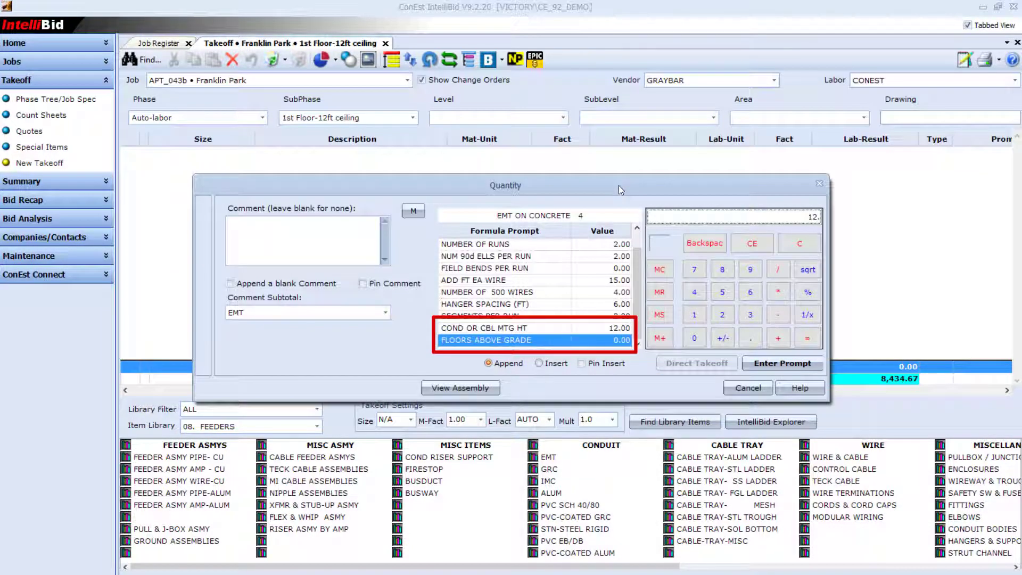